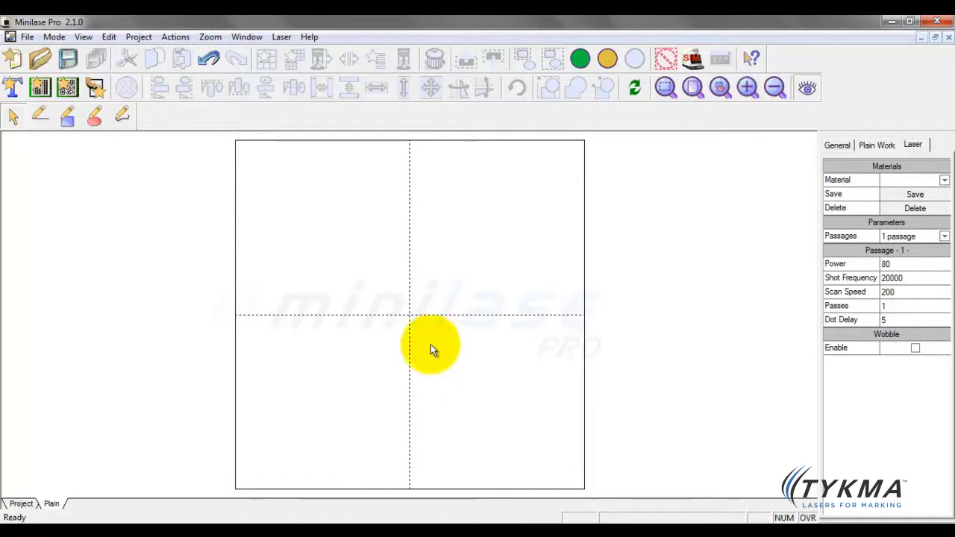
Add a 'String' text object and move it to the upper-left of the marking plane.
click(10, 90)
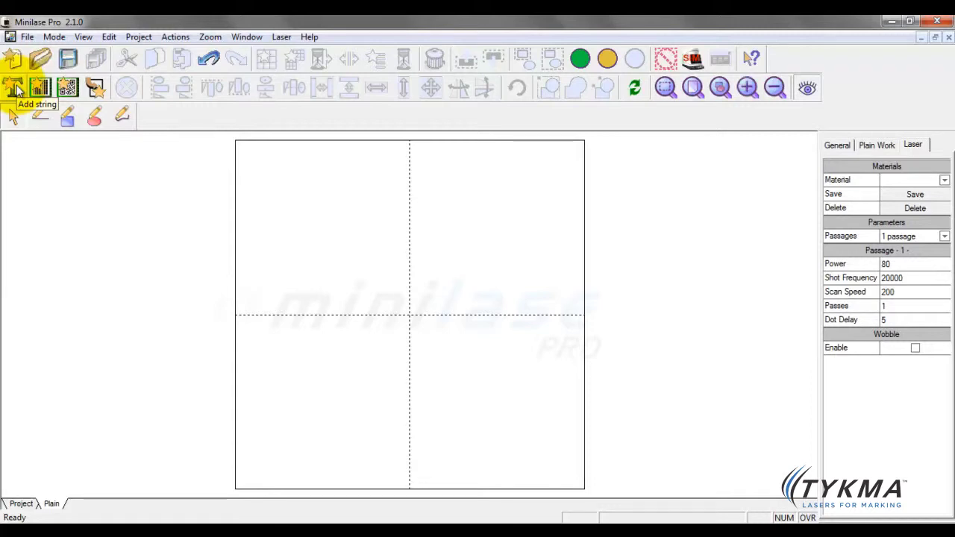
click(15, 89)
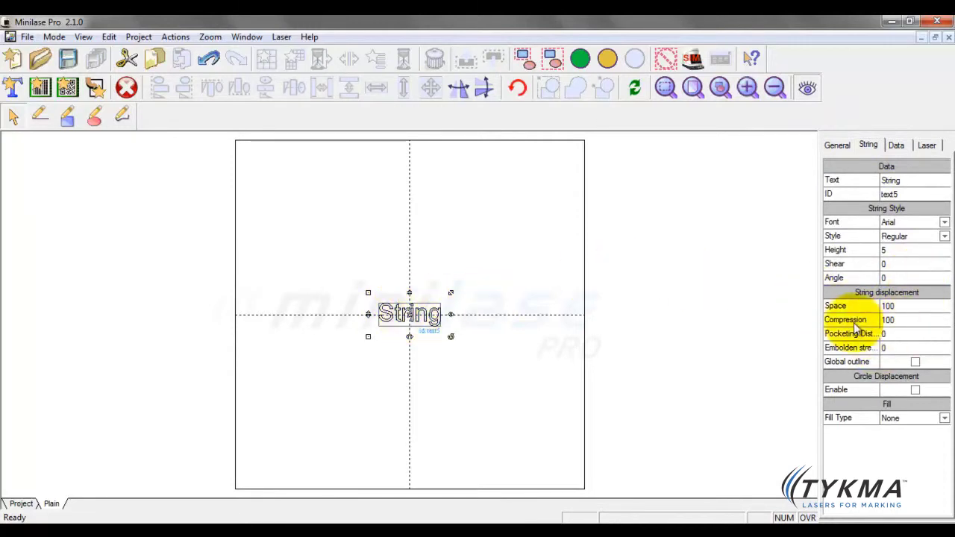
click(383, 200)
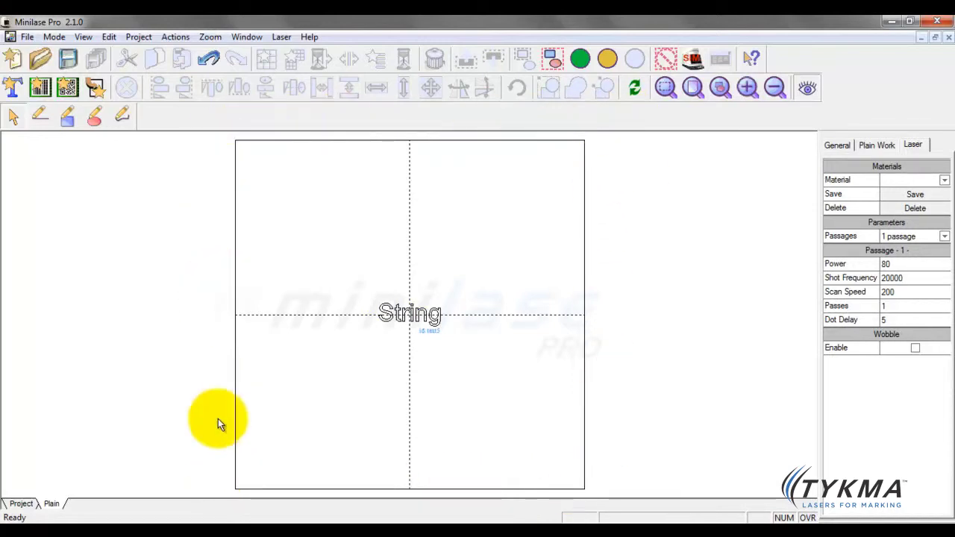
click(415, 317)
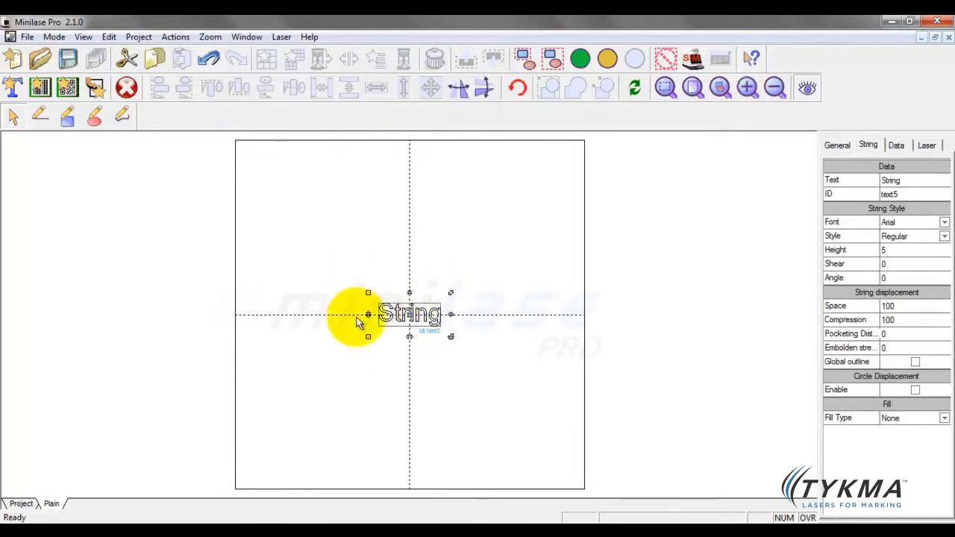
drag(367, 292, 271, 177)
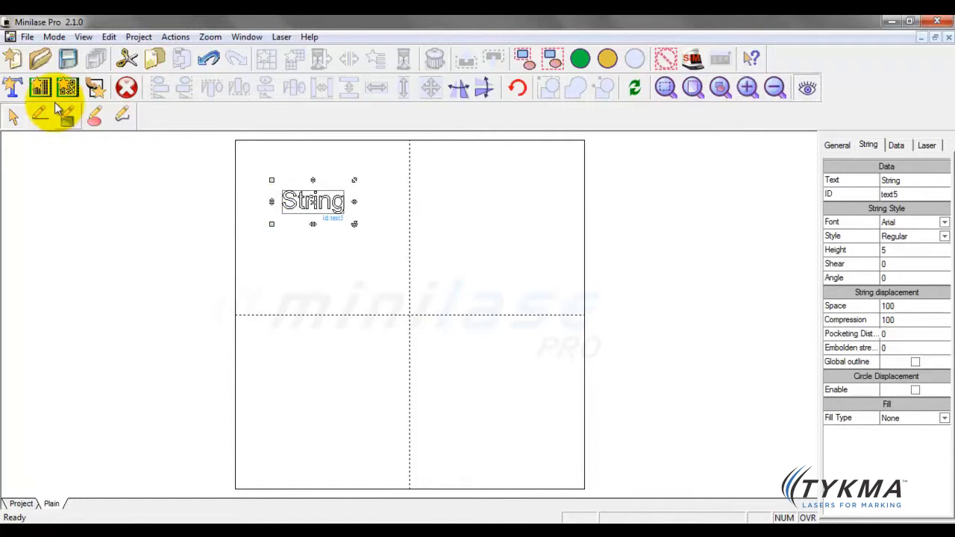
Put a barcode at the upper right and an enlarged 123456 Datamatrix at the lower left.
click(40, 88)
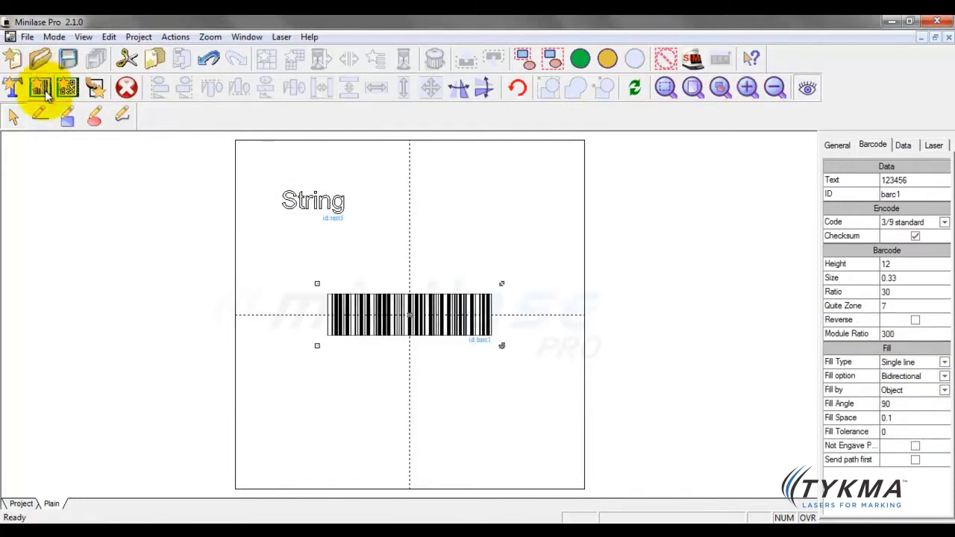
drag(316, 285, 389, 174)
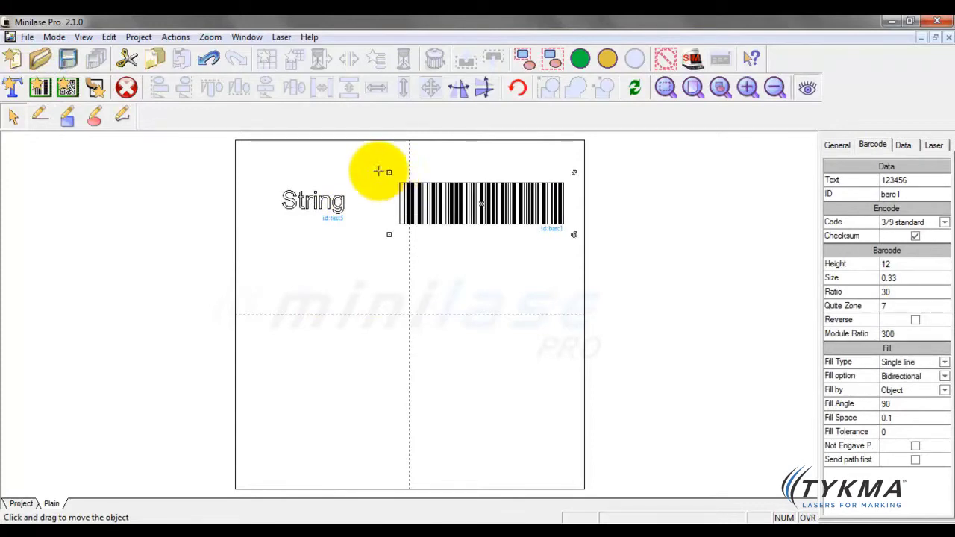
click(68, 88)
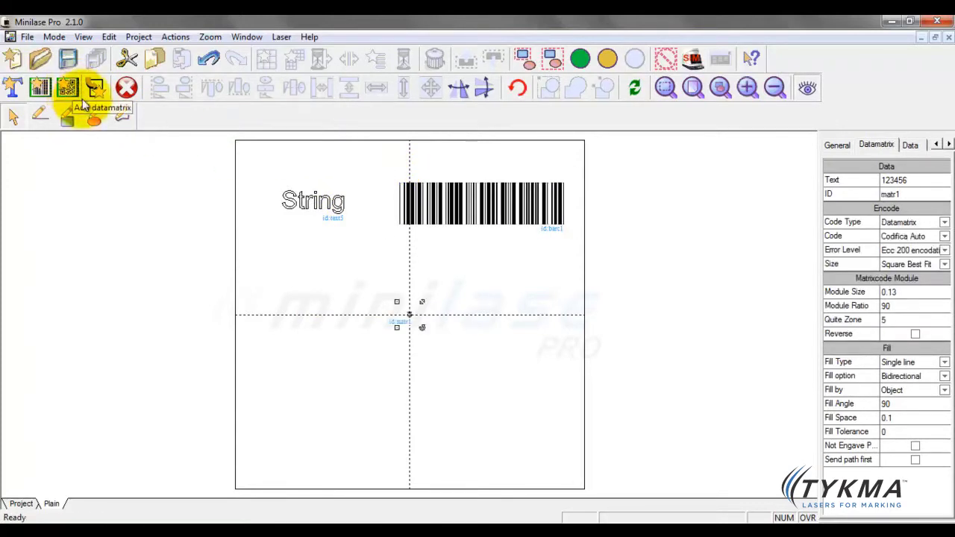
drag(423, 302, 452, 286)
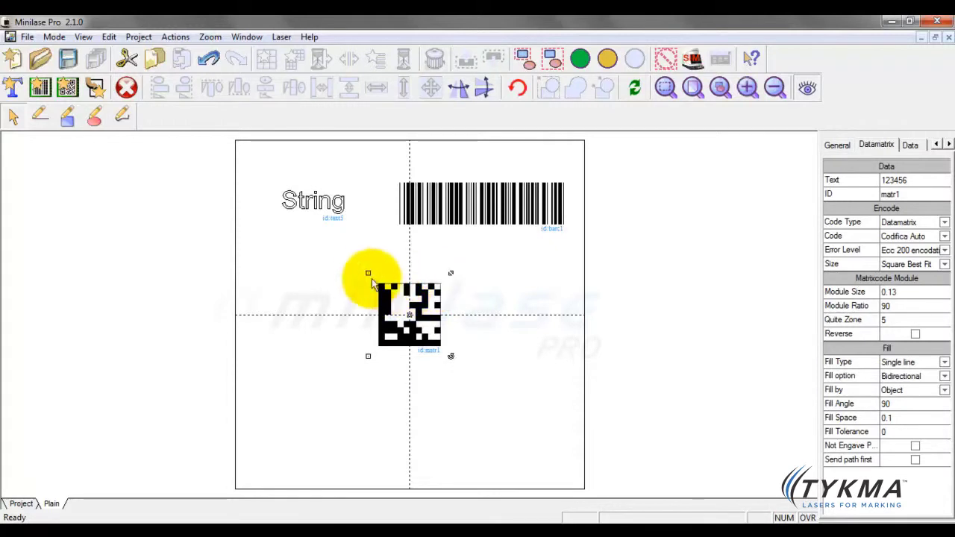
drag(365, 278, 274, 353)
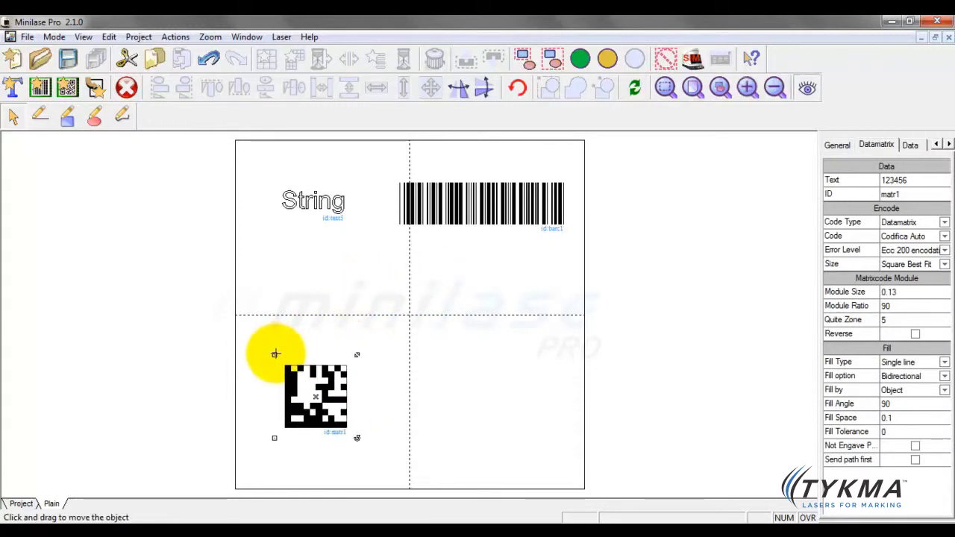
Bring up the Import file dialog on the plt folder and list its supported file types.
click(96, 90)
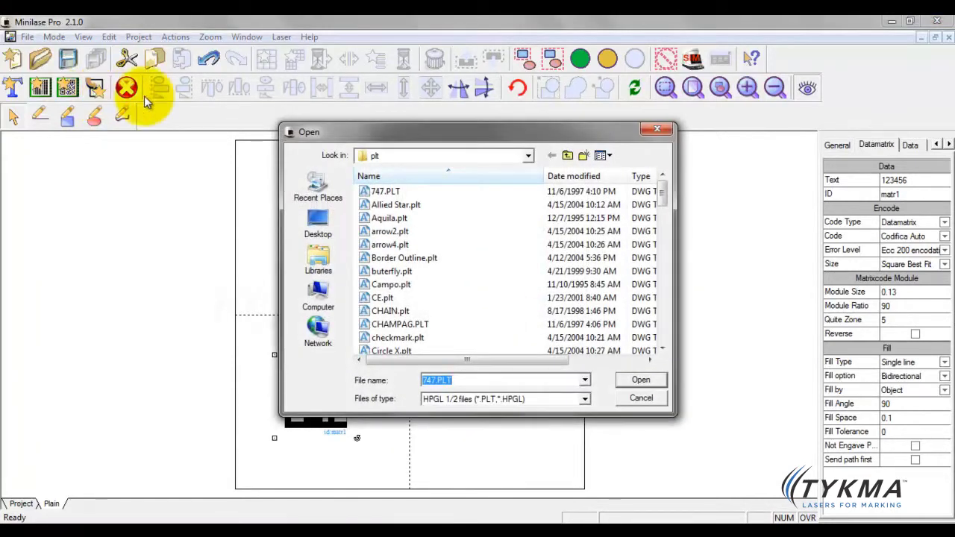
click(585, 399)
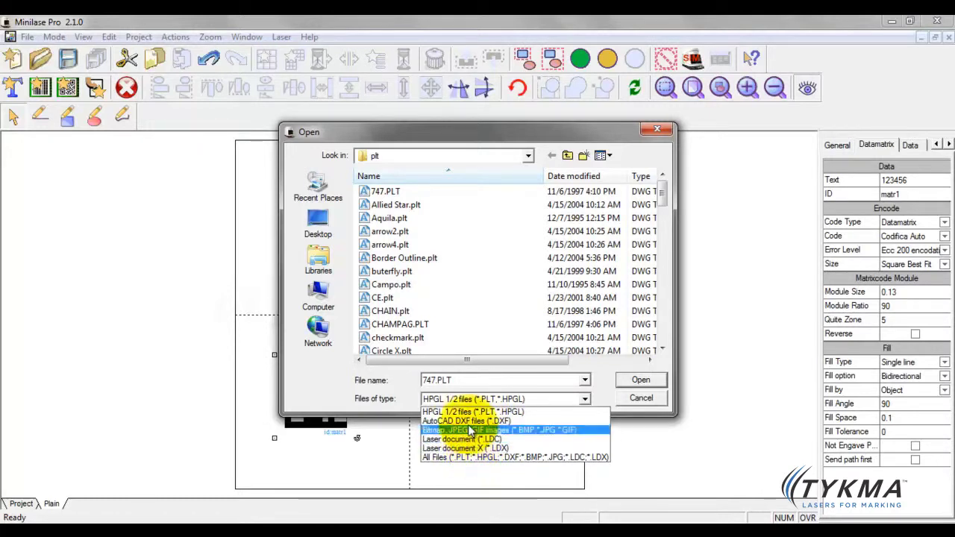
Keep HPGL 1/2 files as the type and open 747.PLT to reach its Filter Setup.
click(454, 412)
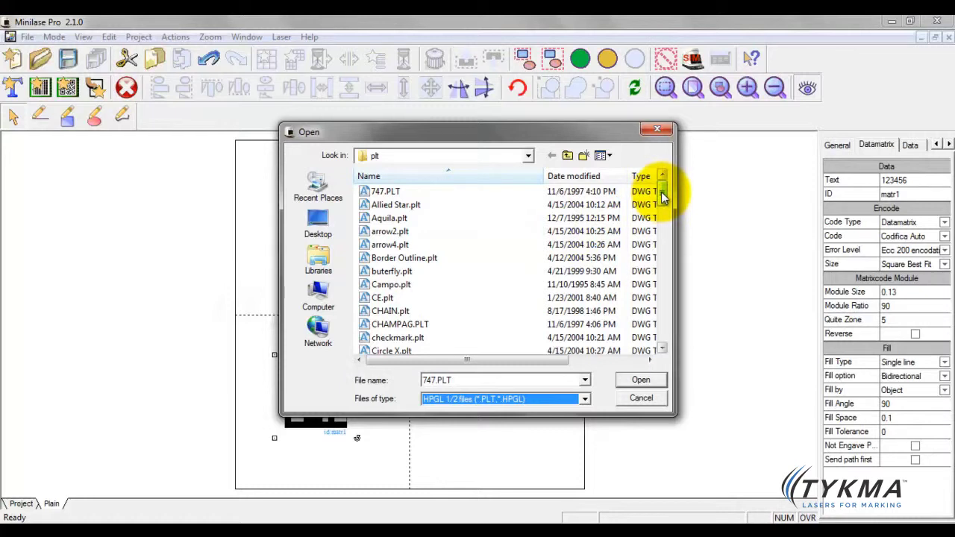
mouse_move(663, 194)
mouse_down()
mouse_move(664, 245)
mouse_move(661, 187)
mouse_up()
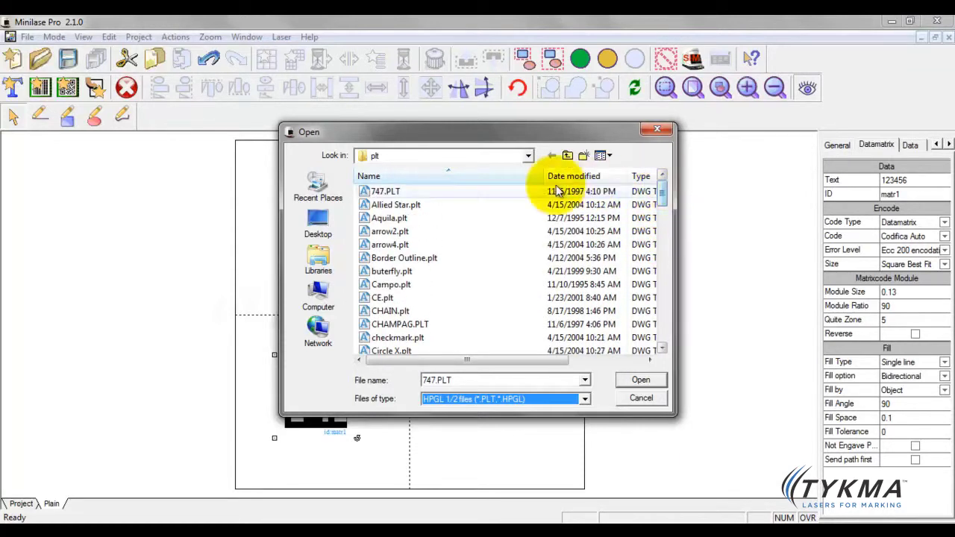
click(382, 194)
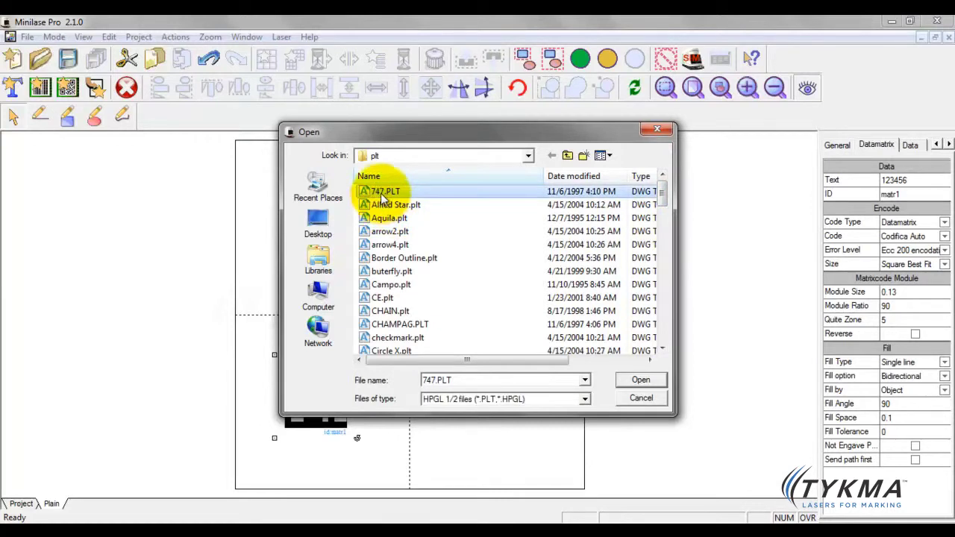
double_click(383, 194)
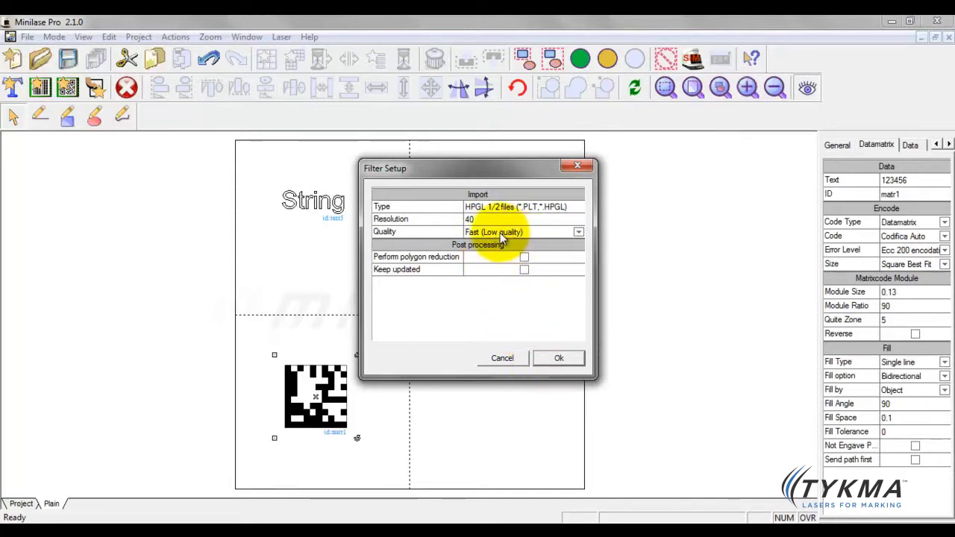
Import the 747 airplane at Resolution 40, scaled to about 59.96 by 20.63, just above centre.
click(555, 360)
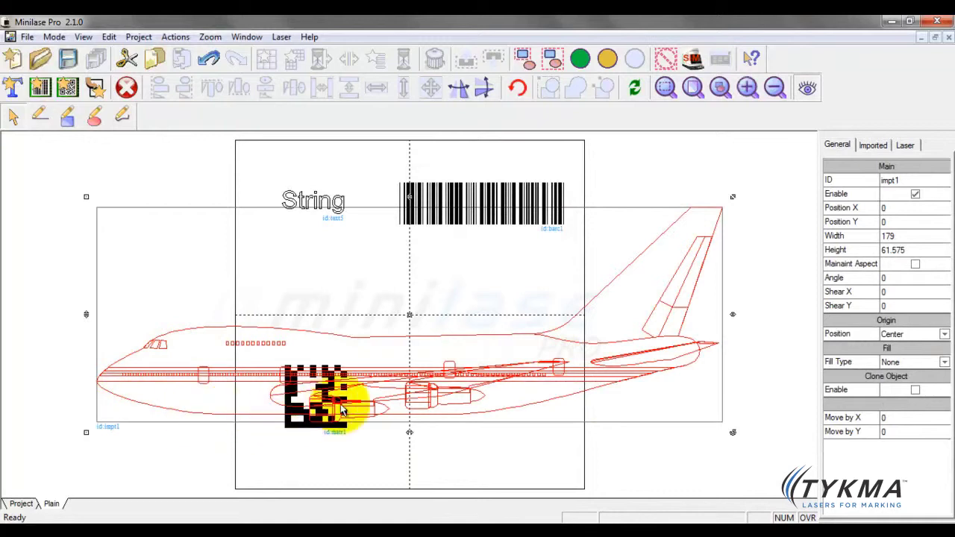
drag(734, 195, 522, 299)
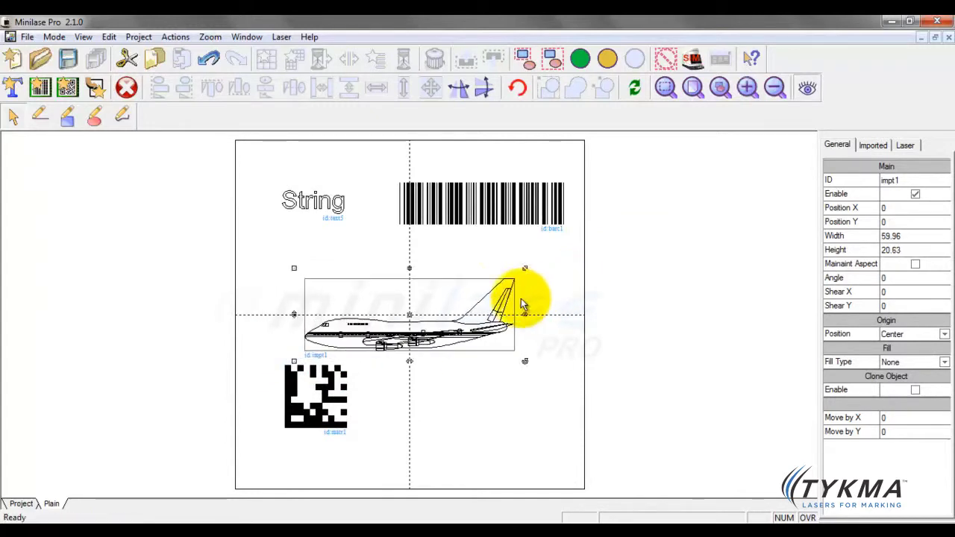
drag(294, 271, 299, 248)
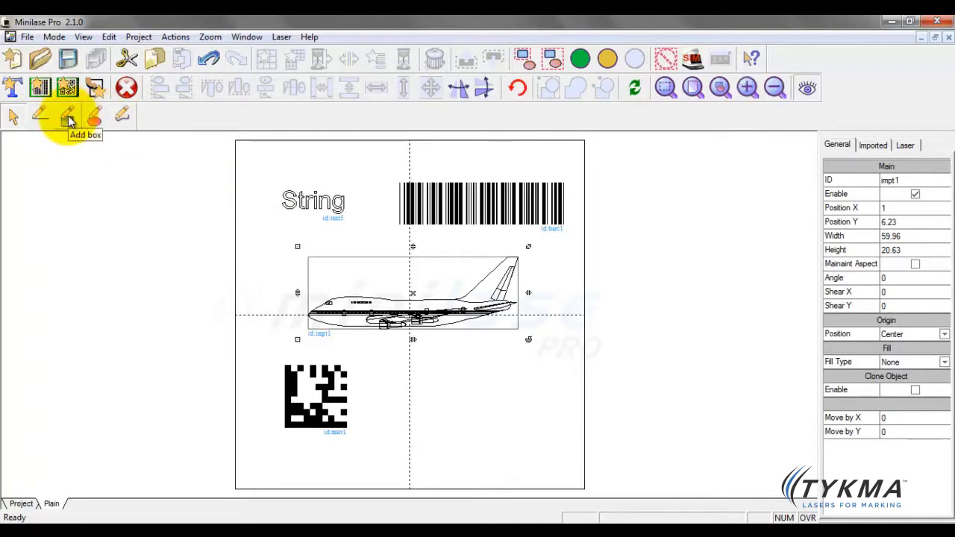
click(98, 89)
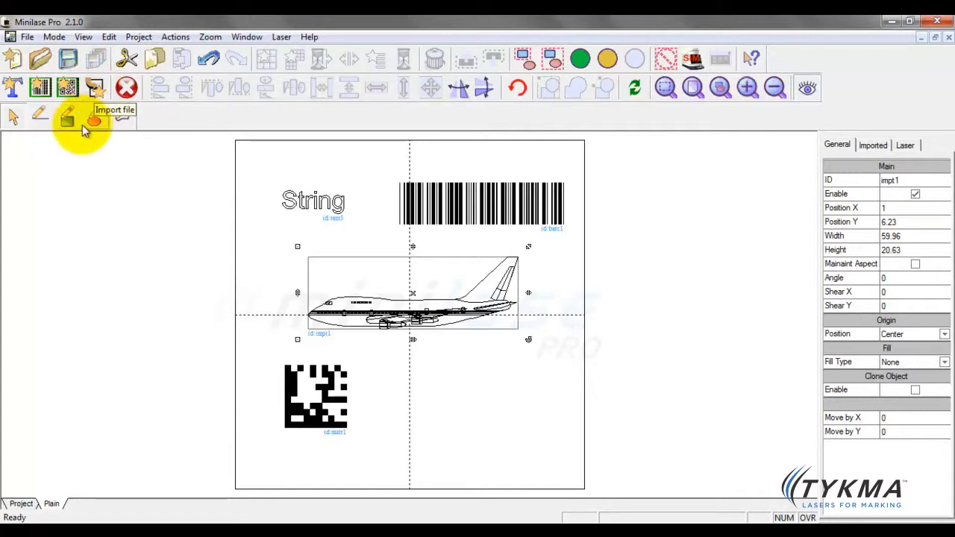
Draw a diagonal line below the airplane, nudge it up-right, and add a small bottom-centre rectangle.
click(42, 110)
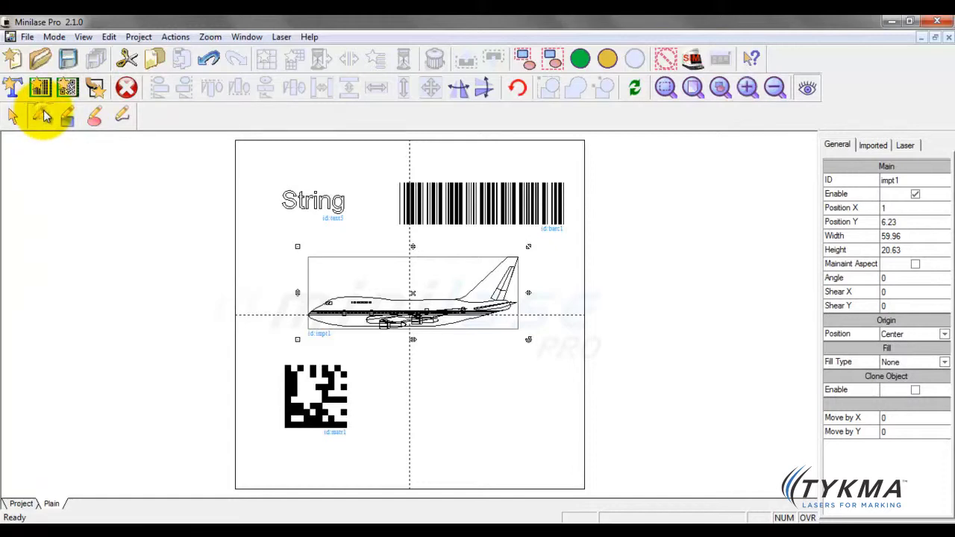
click(391, 355)
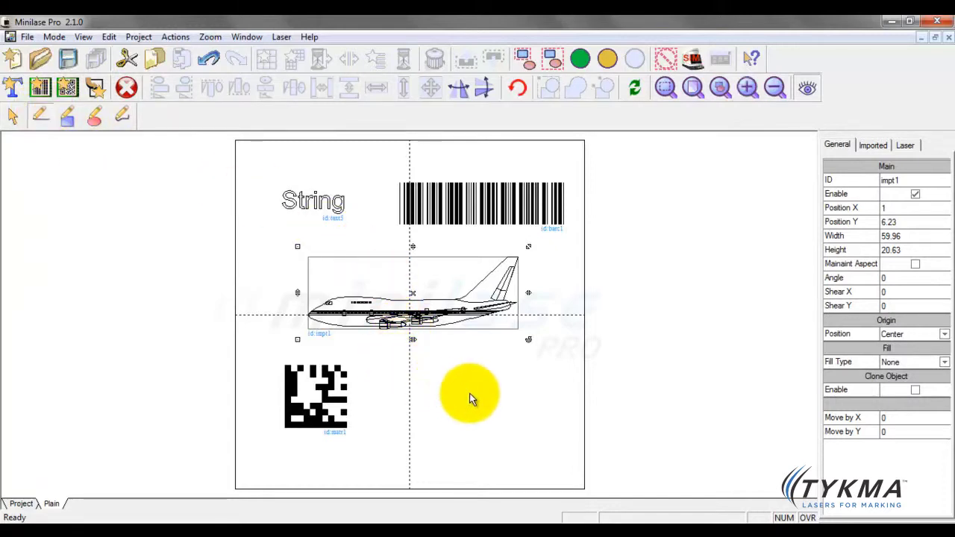
click(540, 446)
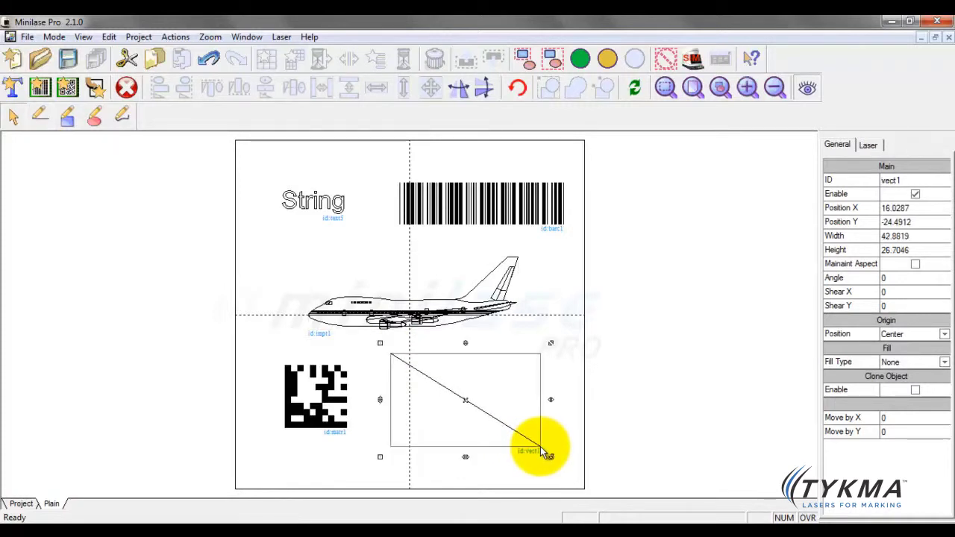
click(381, 342)
drag(381, 343, 409, 330)
click(68, 116)
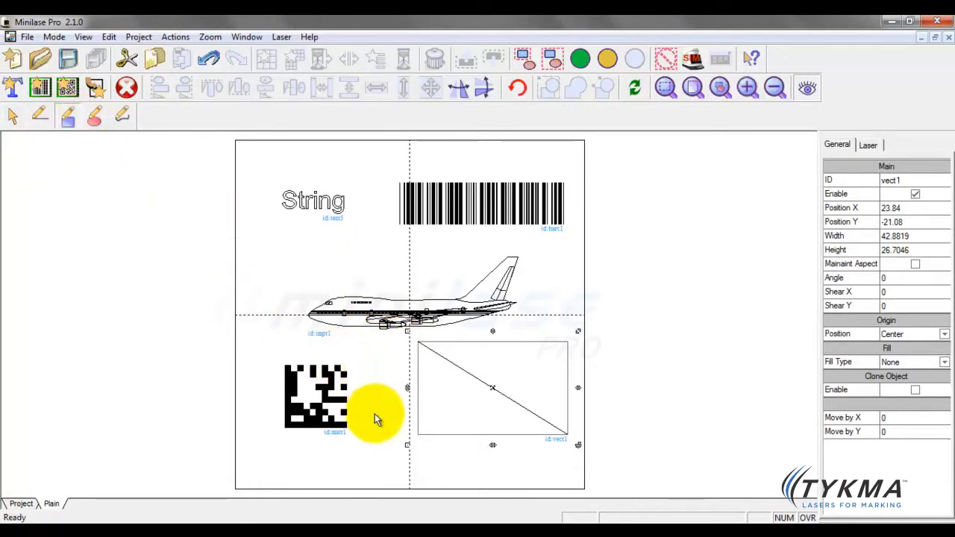
drag(375, 413, 416, 461)
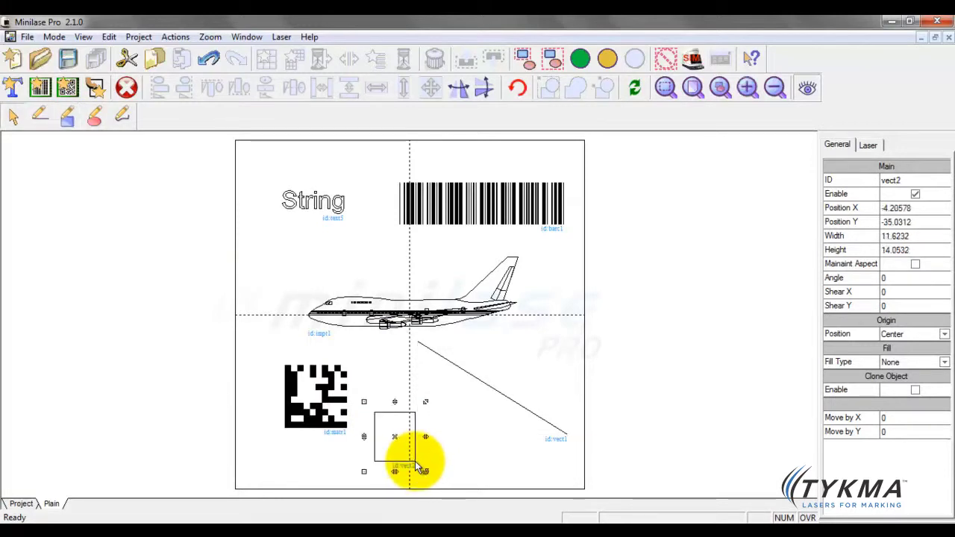
Draw an ellipse beside the airplane and a freehand curve below the String text.
click(95, 117)
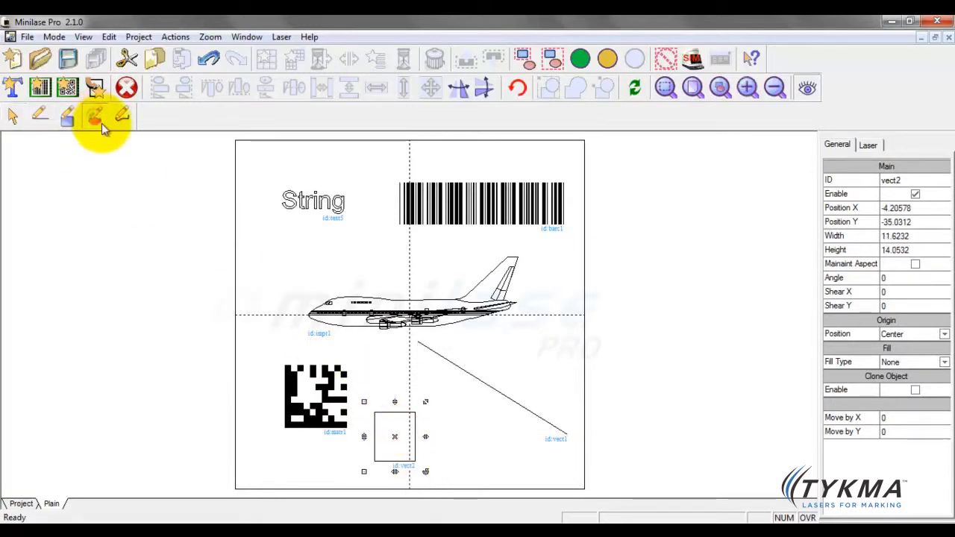
drag(473, 336, 525, 371)
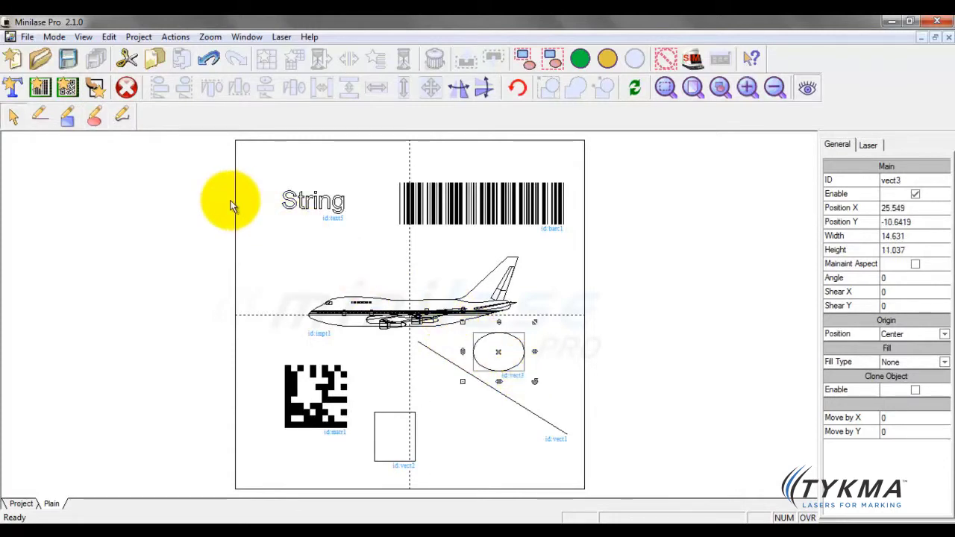
click(124, 116)
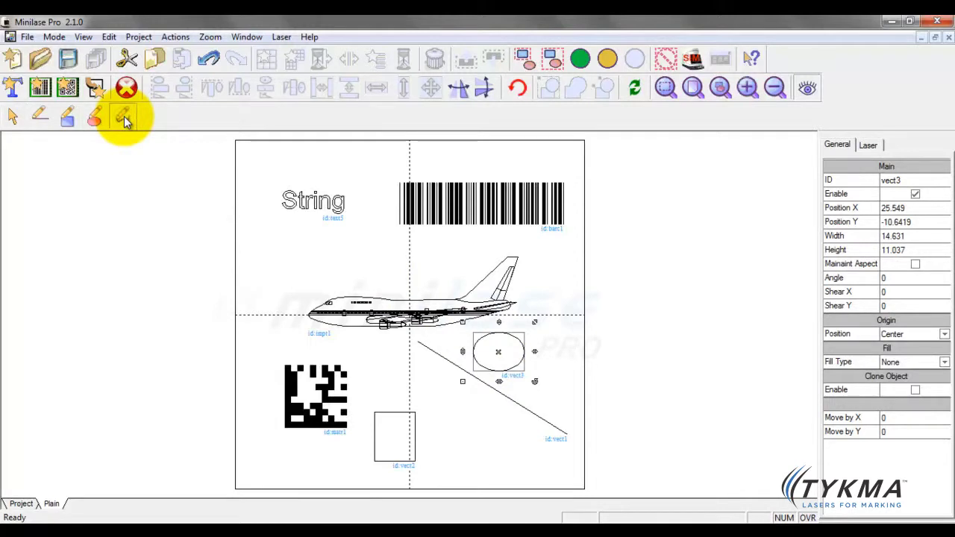
click(278, 240)
mouse_move(373, 265)
mouse_down()
mouse_move(362, 234)
mouse_move(293, 261)
mouse_up()
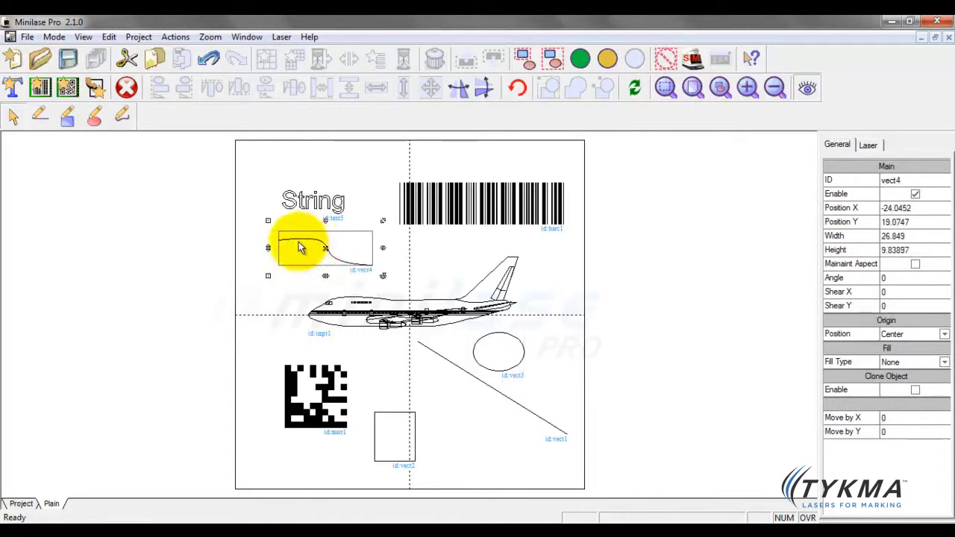
click(534, 292)
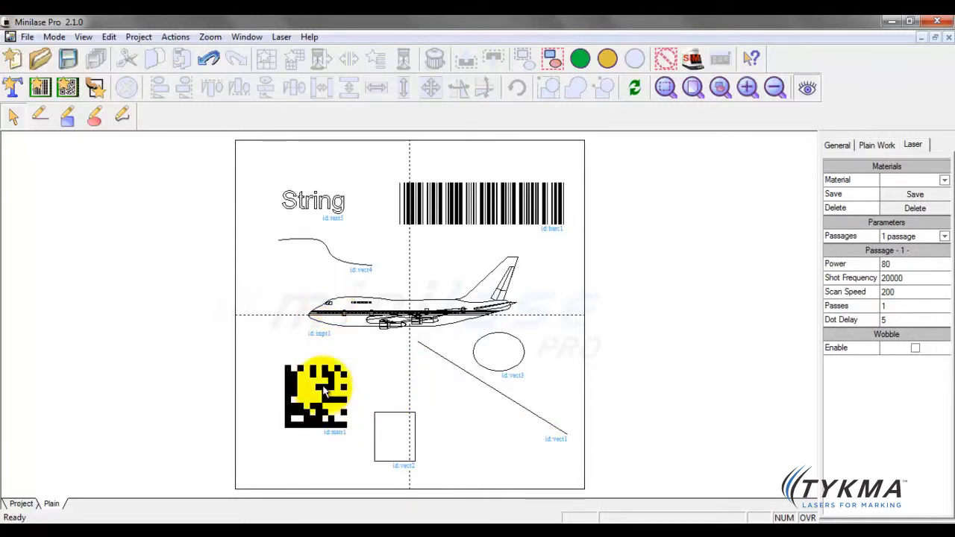
click(431, 216)
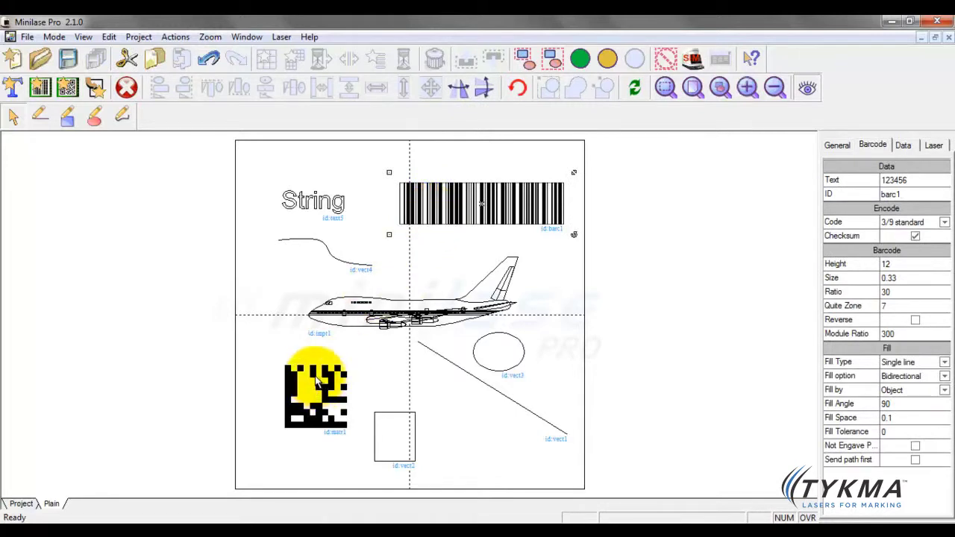
click(317, 385)
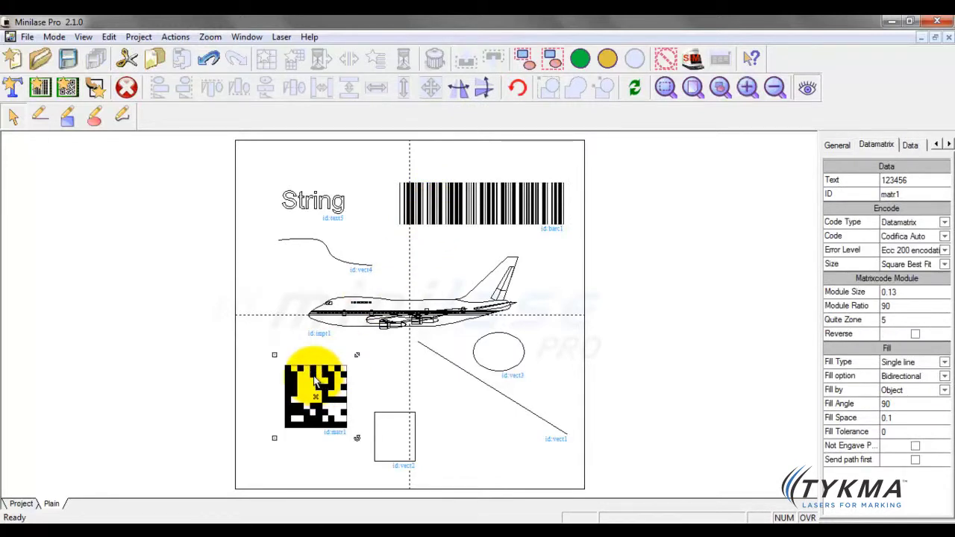
click(314, 210)
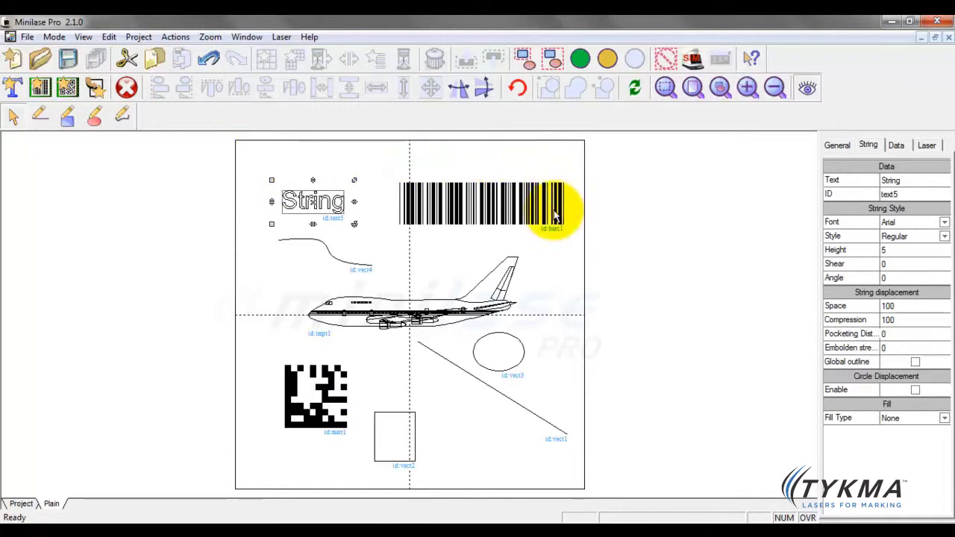
click(276, 293)
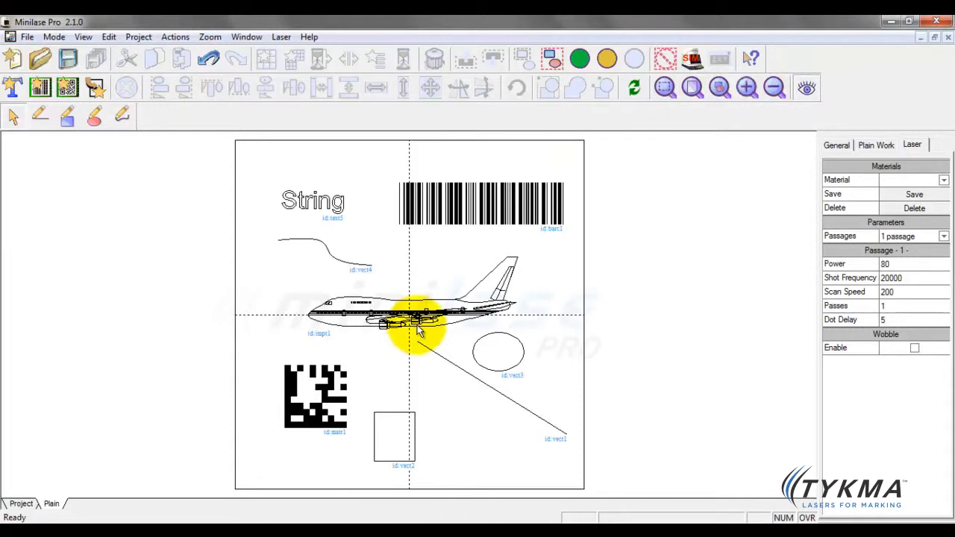
scroll(418, 332, up, 1)
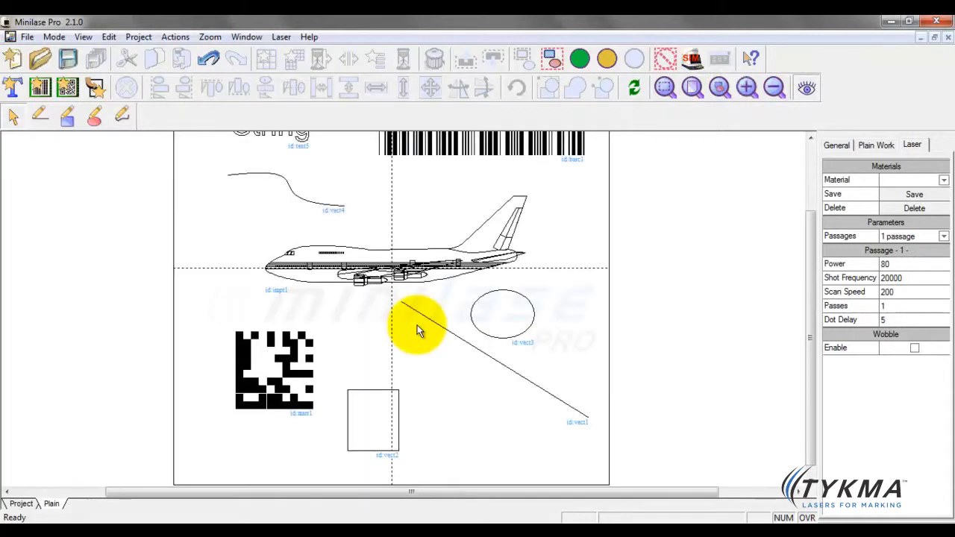
scroll(415, 316, up, 3)
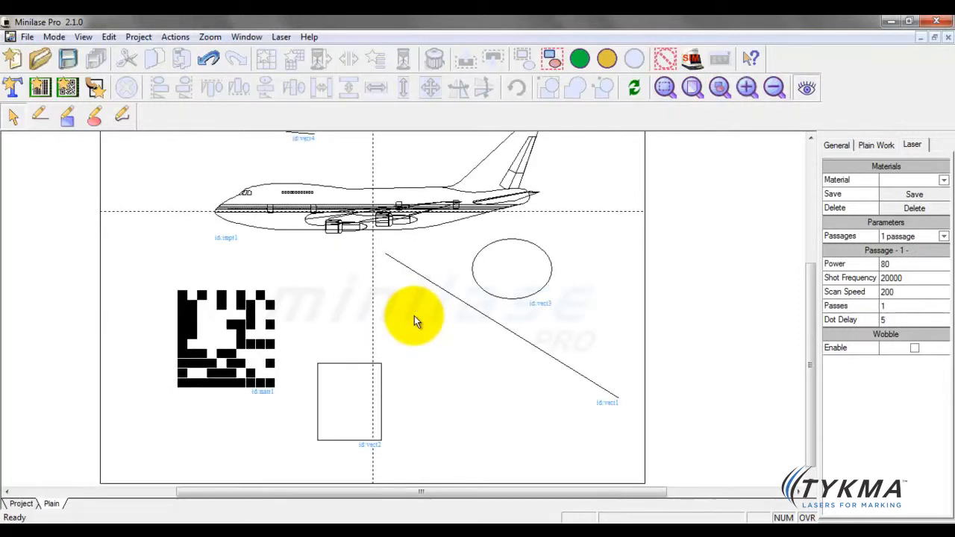
scroll(412, 315, down, 3)
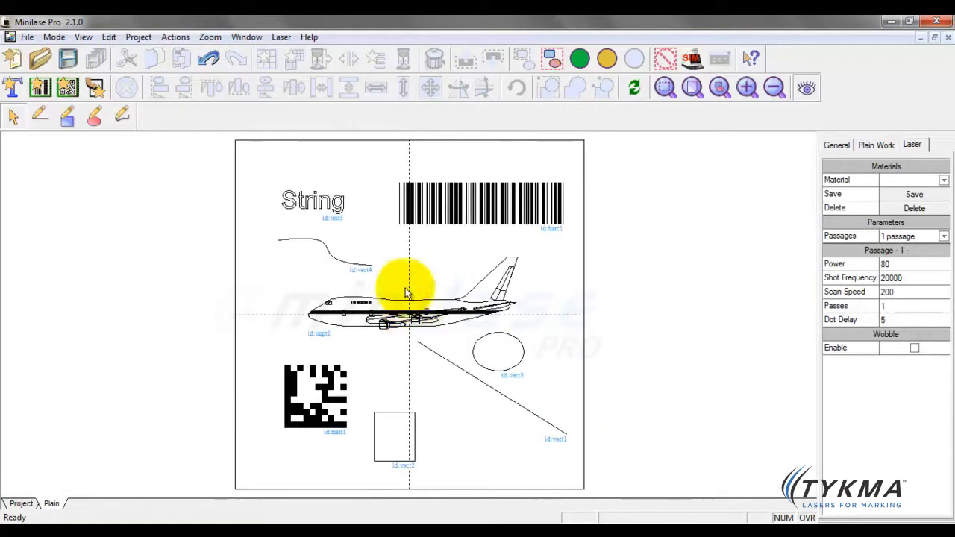
scroll(393, 180, up, 4)
scroll(268, 202, up, 3)
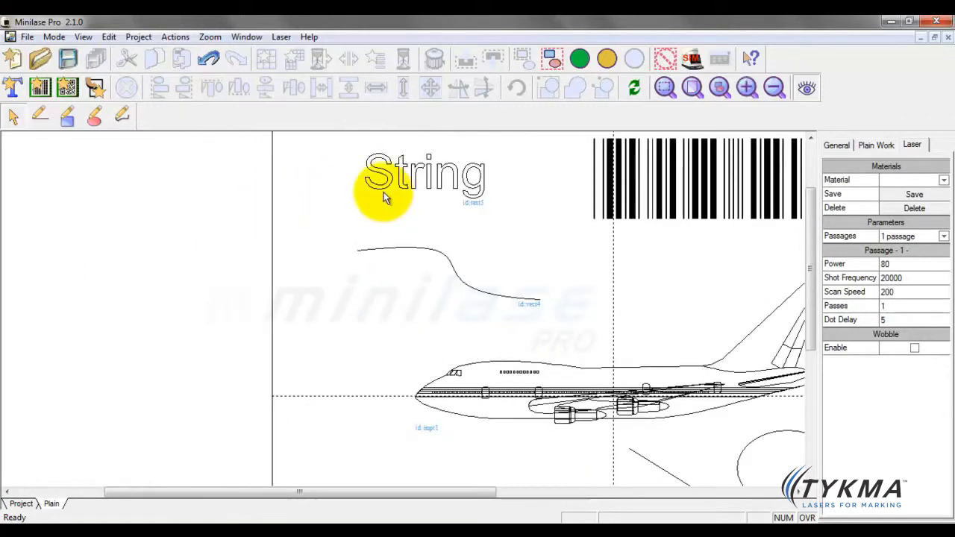
scroll(433, 161, down, 5)
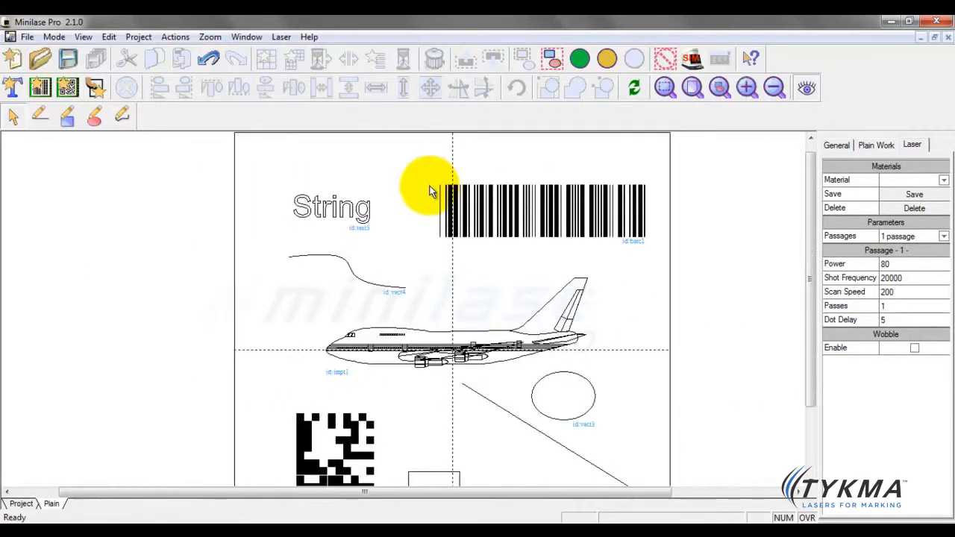
scroll(409, 320, up, 4)
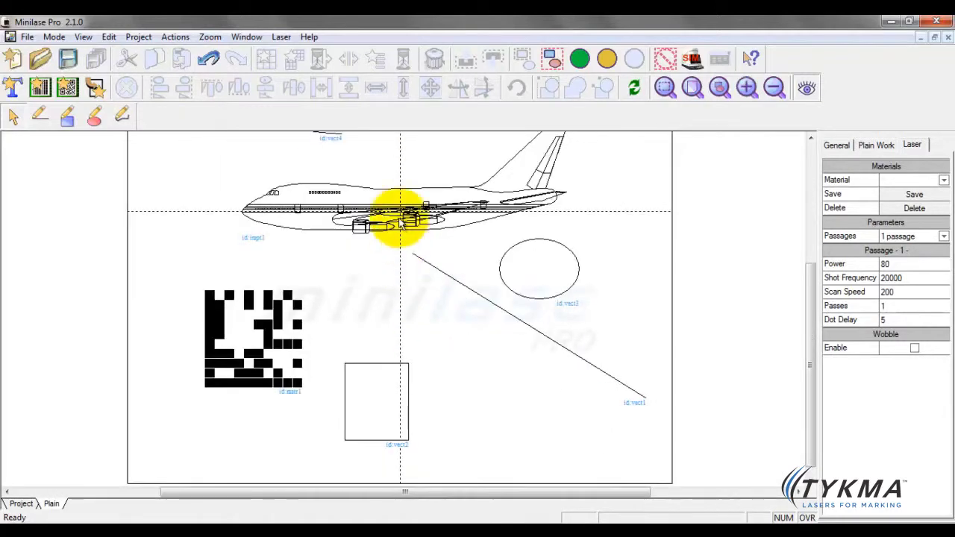
scroll(213, 320, up, 5)
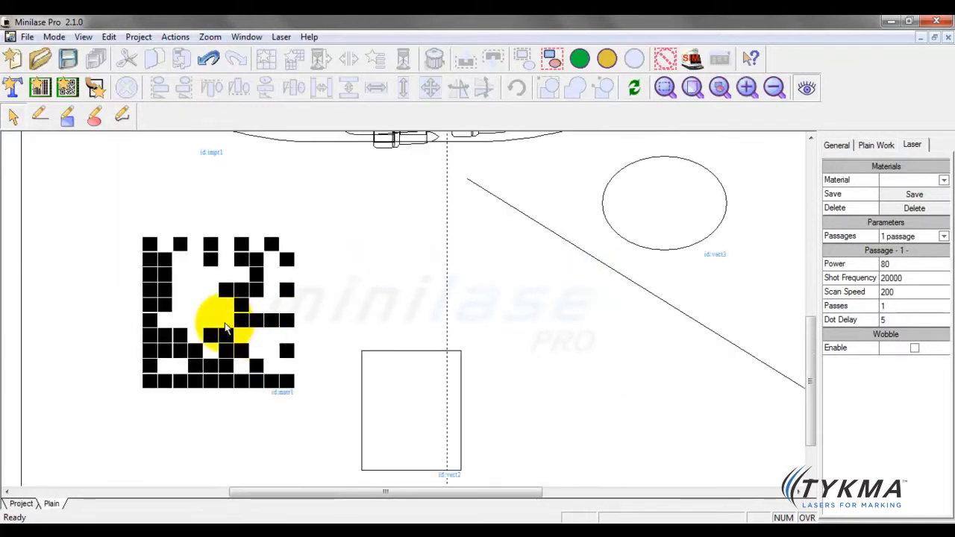
scroll(391, 165, up, 3)
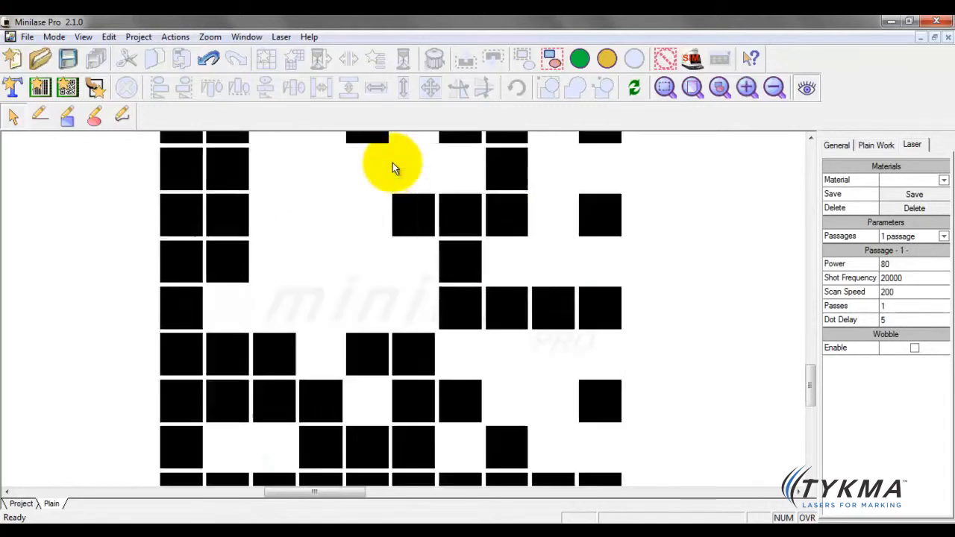
scroll(391, 188, up, 4)
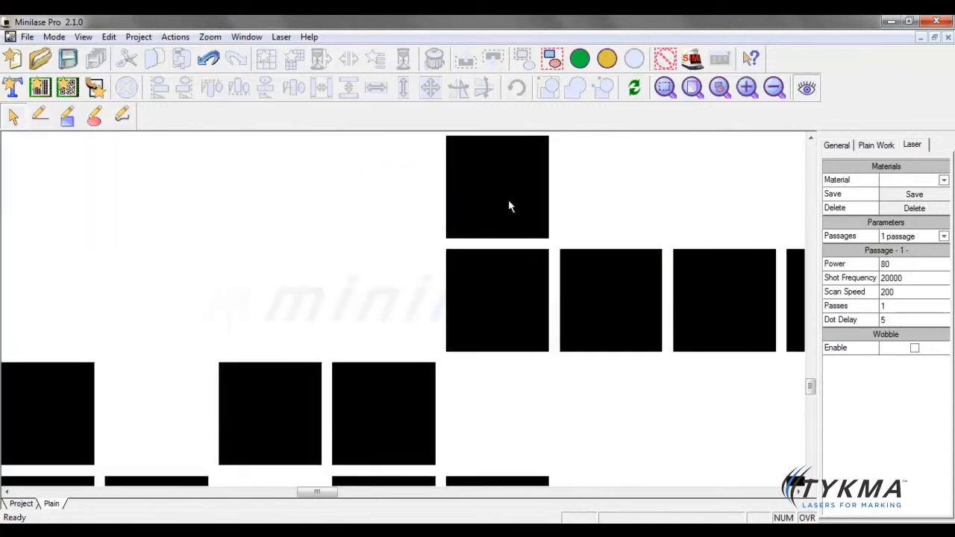
scroll(363, 188, up, 2)
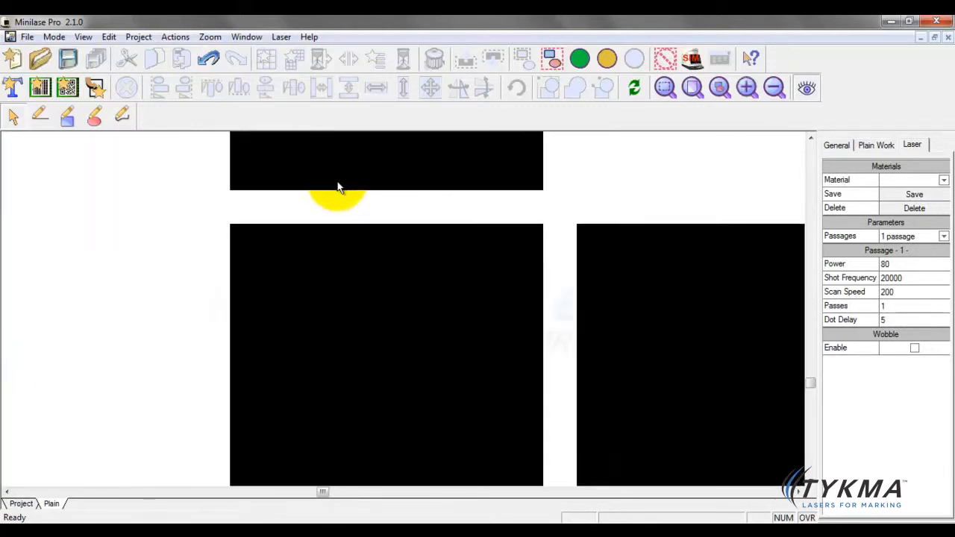
scroll(338, 187, down, 5)
scroll(357, 191, down, 7)
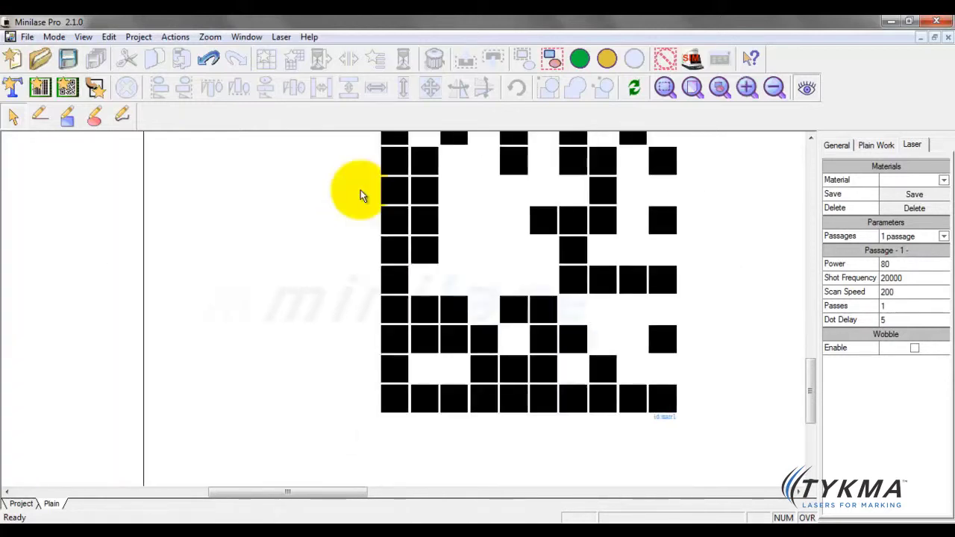
scroll(360, 194, down, 3)
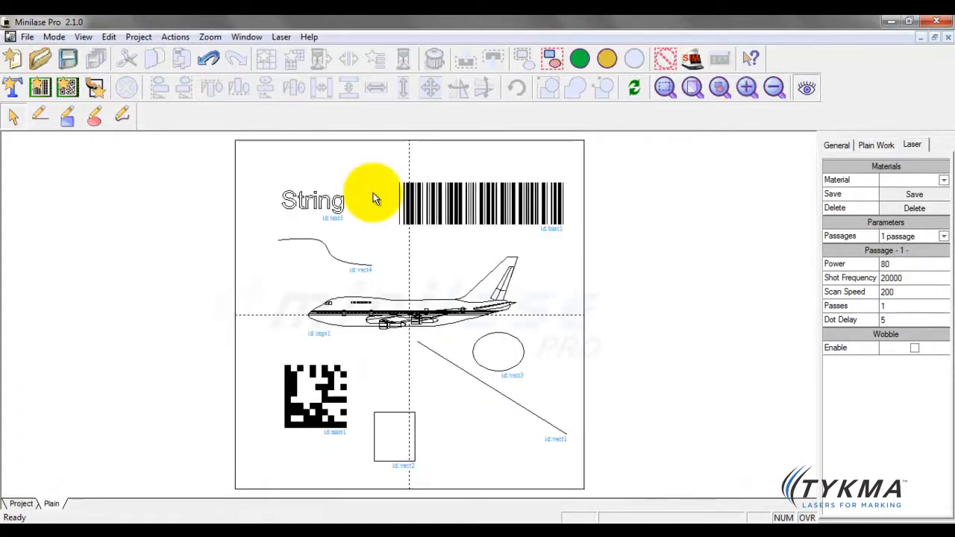
click(665, 88)
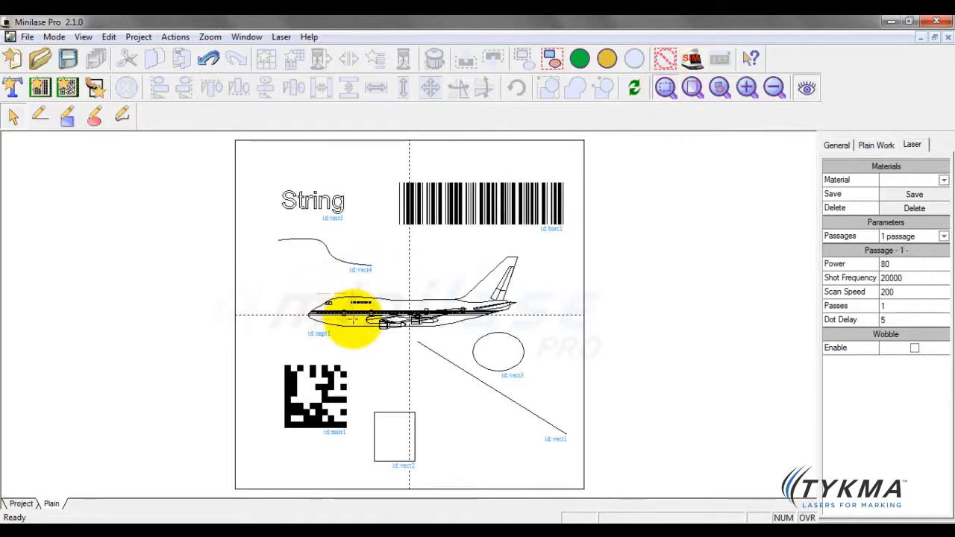
click(352, 319)
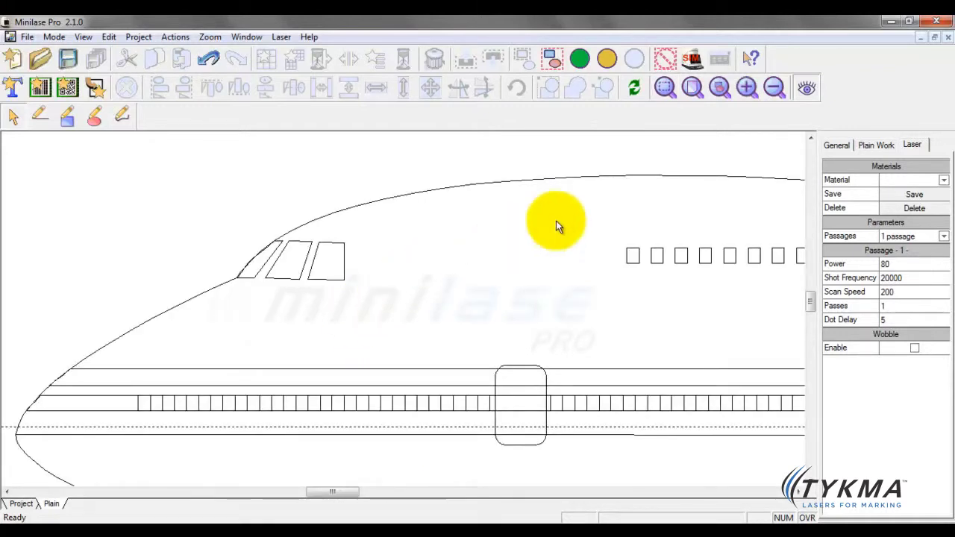
click(690, 89)
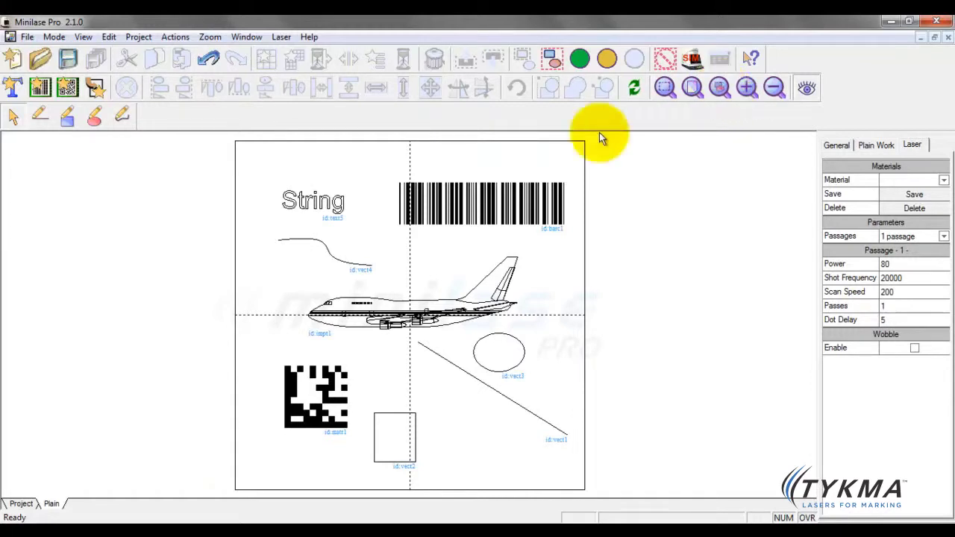
Zoom the view onto the selected String text, then step the zoom out and back in.
click(341, 206)
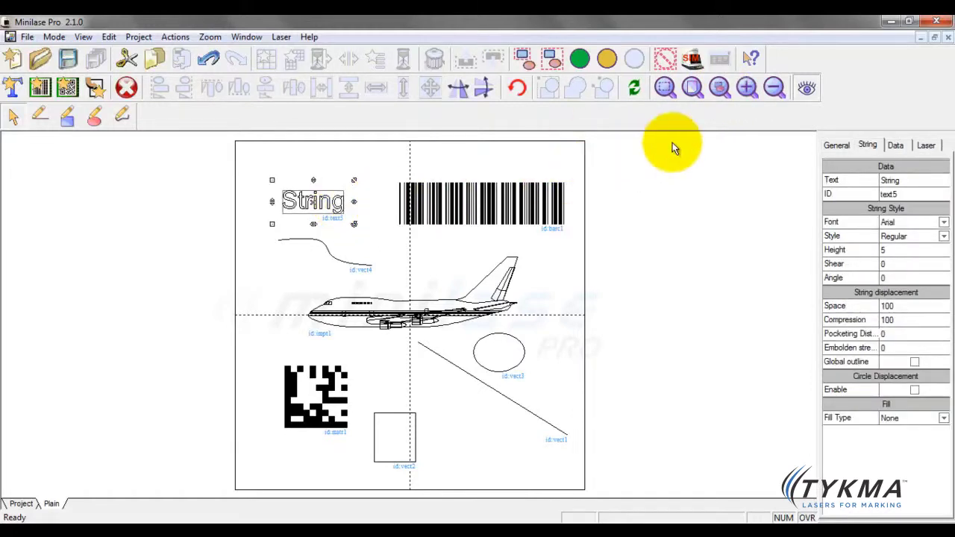
click(724, 94)
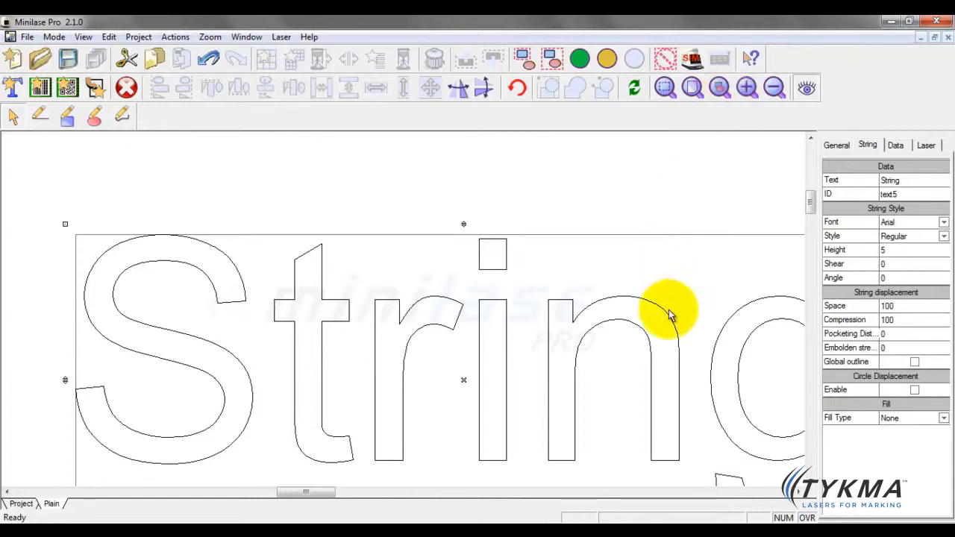
click(774, 88)
click(774, 88)
click(774, 88)
click(774, 88)
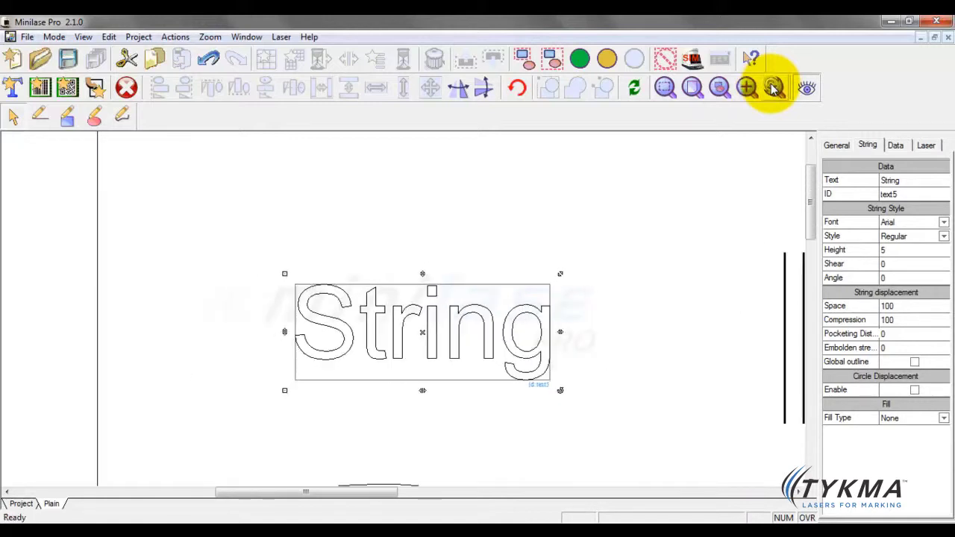
click(774, 88)
click(774, 88)
click(749, 88)
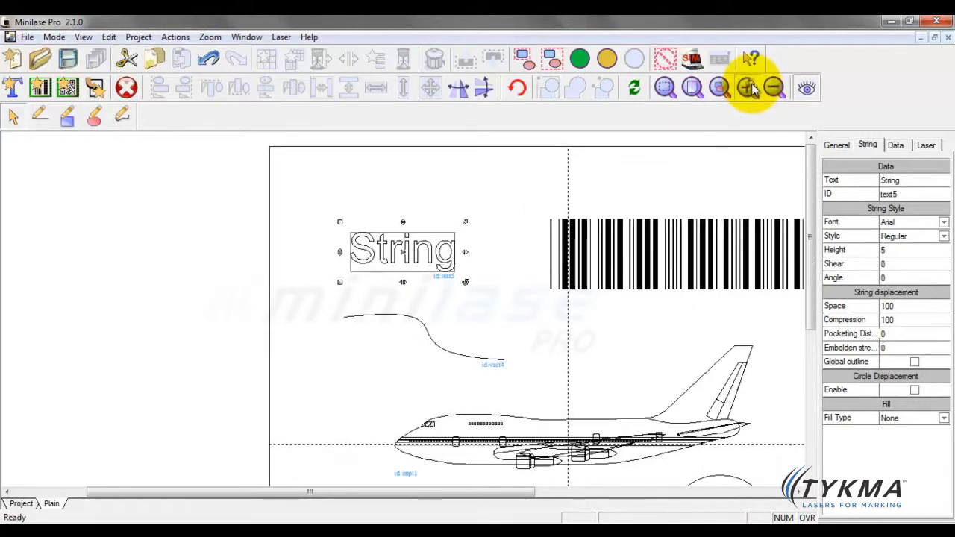
click(748, 88)
click(773, 88)
click(773, 88)
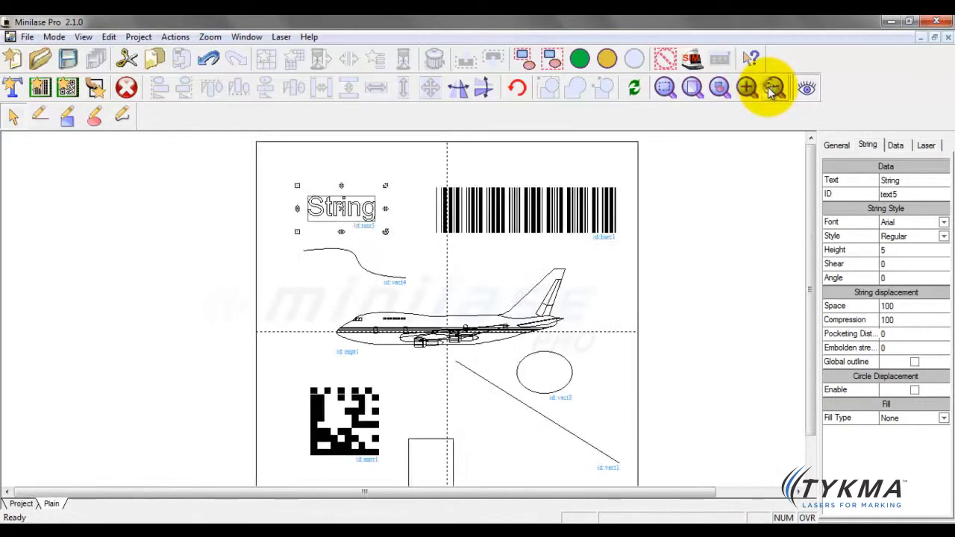
Zoom in on the airplane and back out, then marquee-select the upper objects together.
click(423, 163)
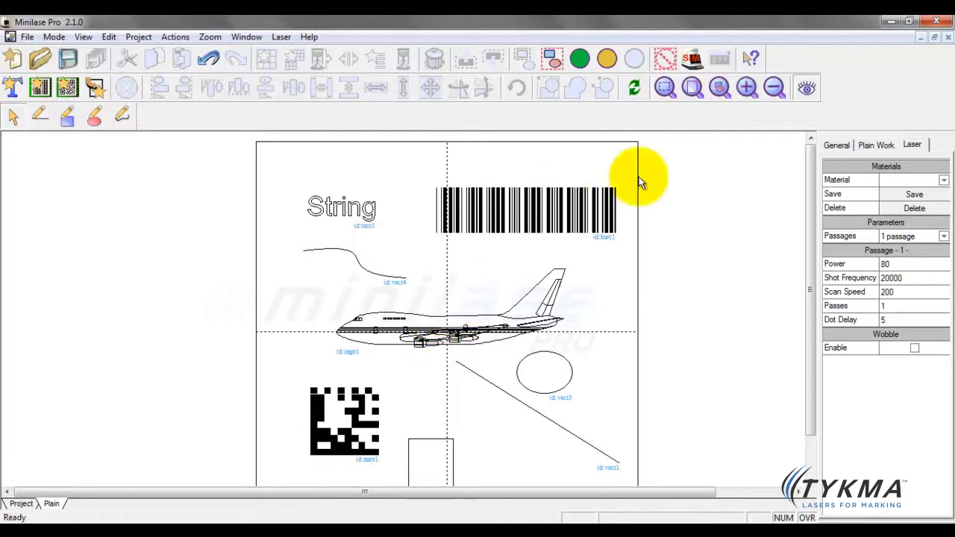
click(747, 87)
click(747, 87)
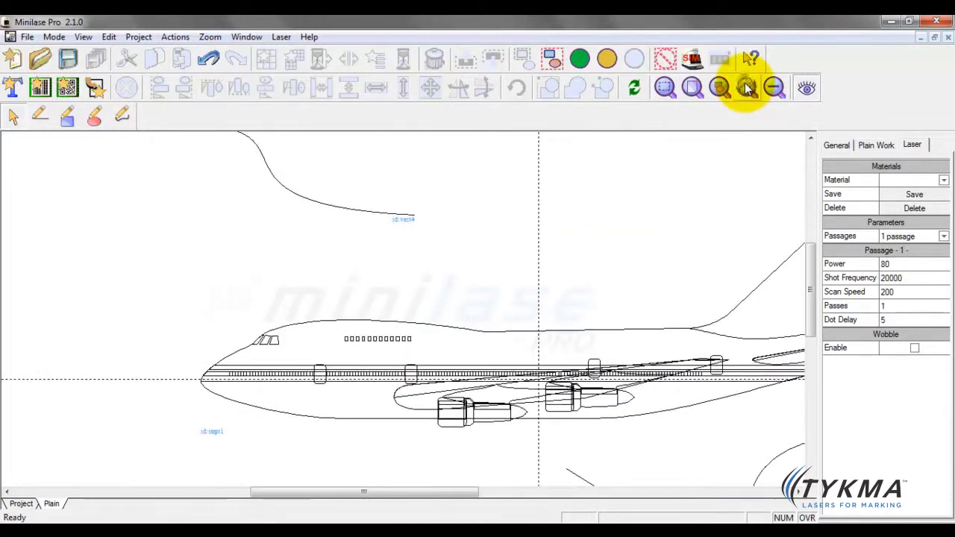
click(772, 88)
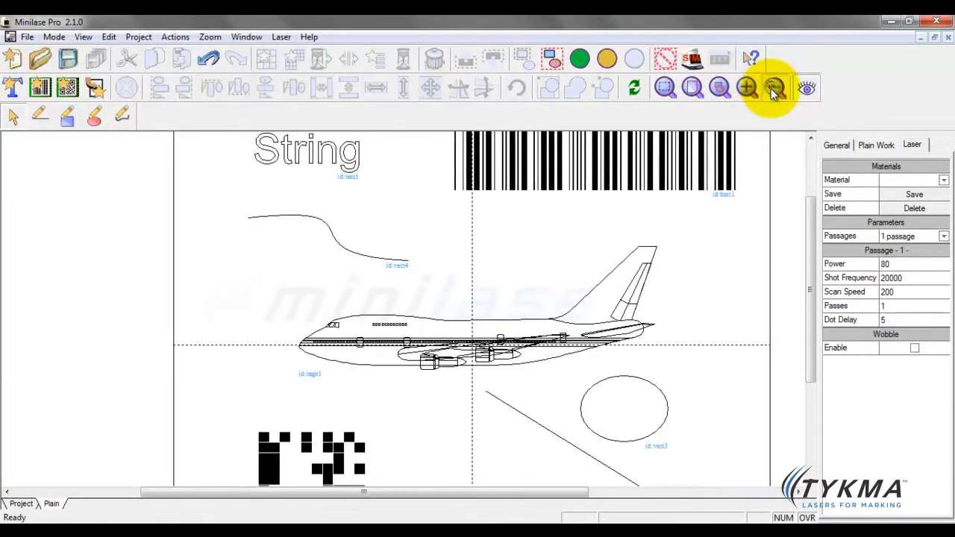
click(774, 88)
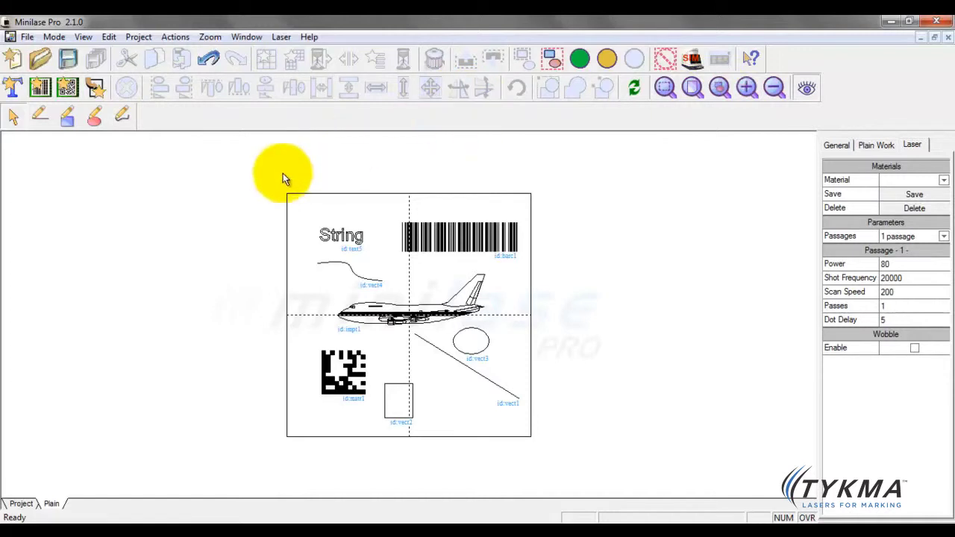
drag(513, 330, 534, 362)
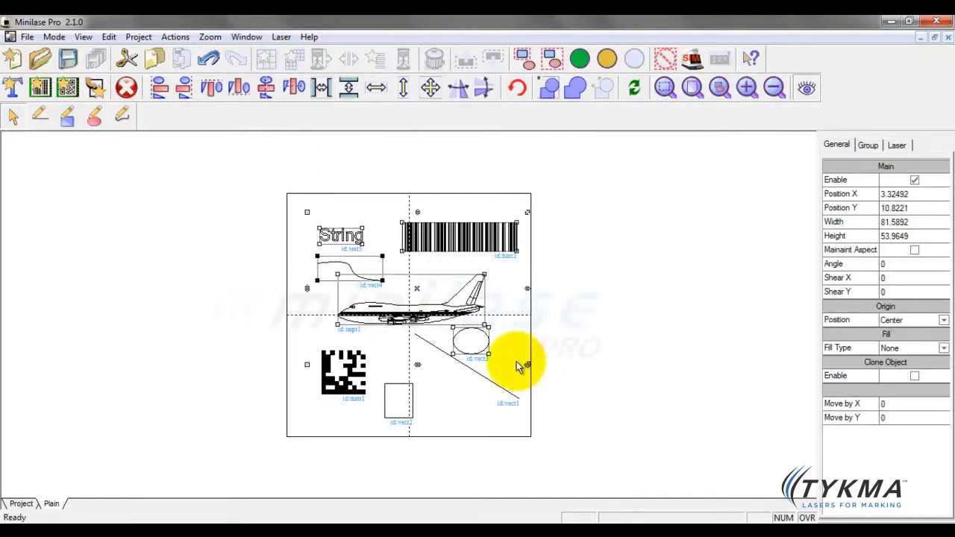